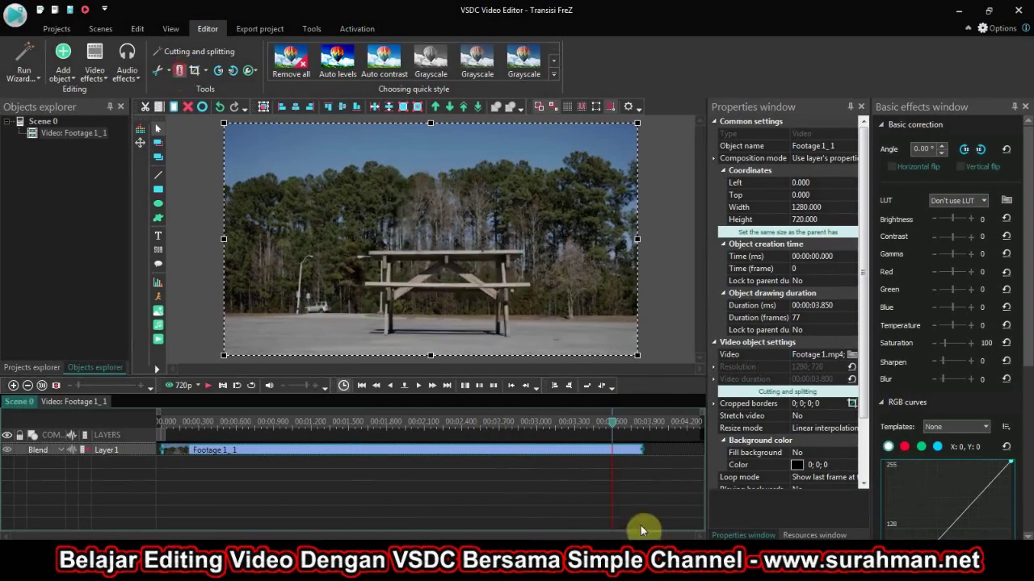
Split the Footage 1 clip at 00:00:03.600 and delete the short piece after the cut
click(616, 464)
click(632, 453)
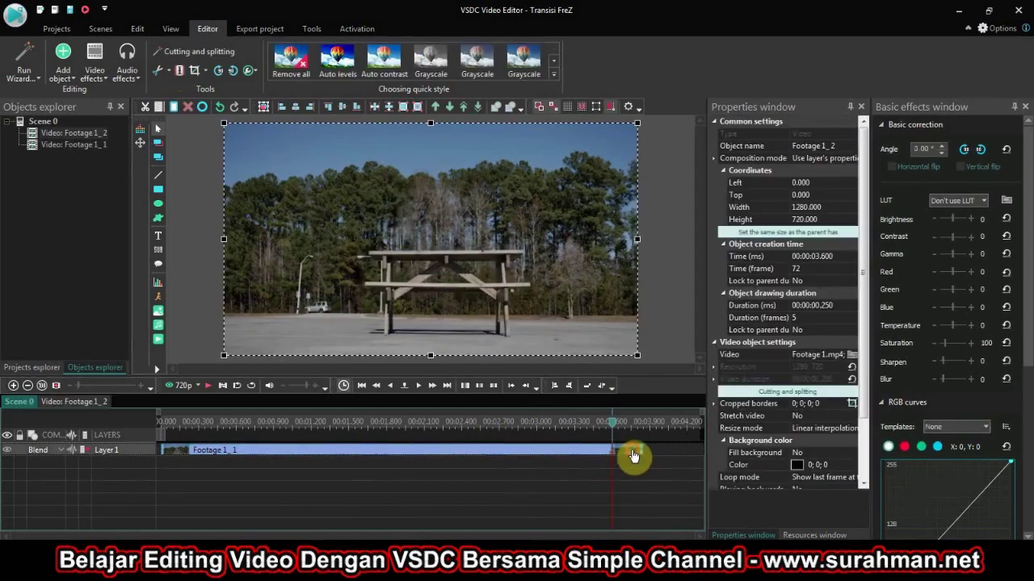
key(Delete)
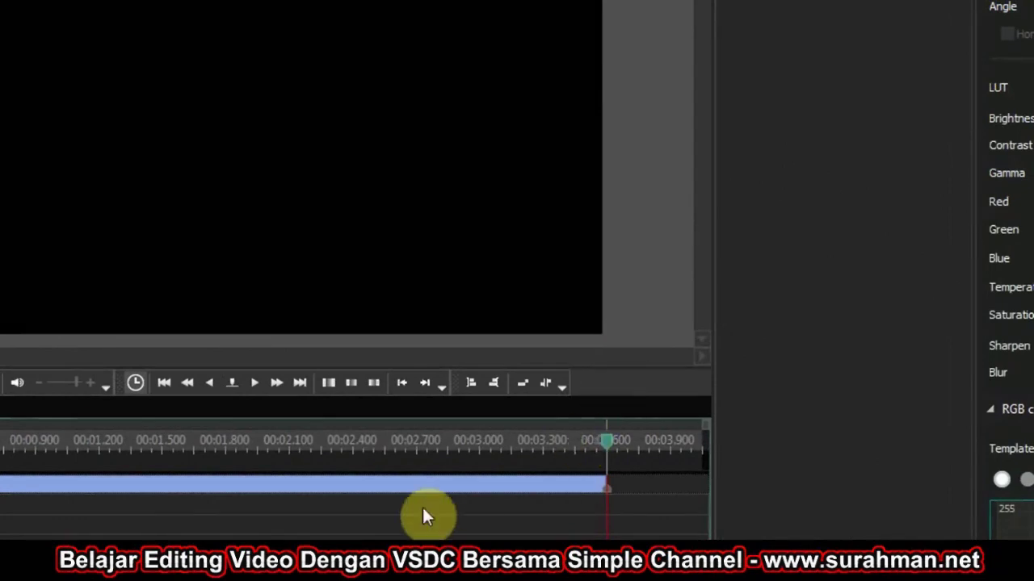
Create a snapshot of the Footage 1 clip's last visible frame, at 00:00:03.550
click(468, 496)
mouse_move(473, 496)
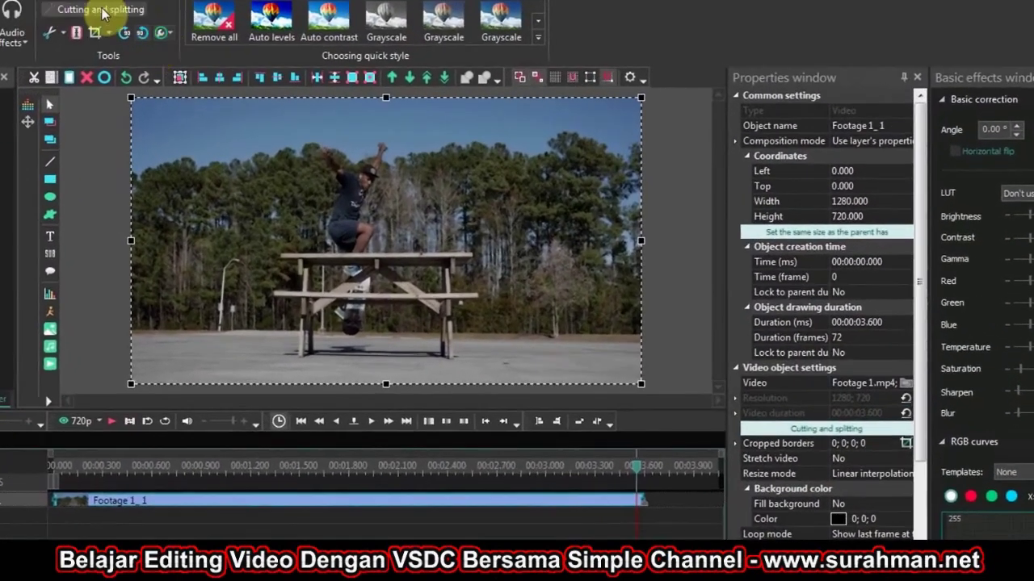
click(169, 34)
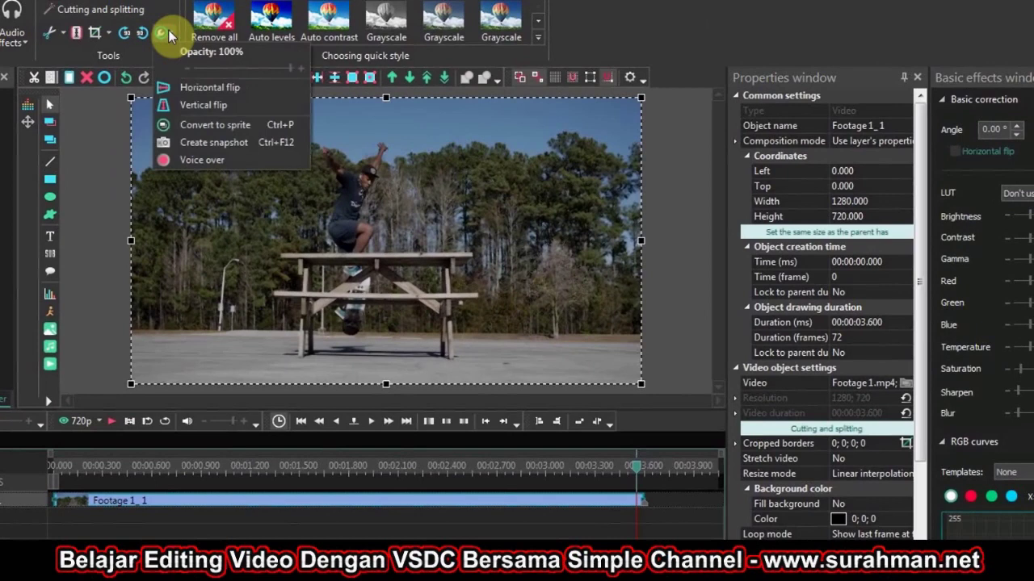
click(202, 148)
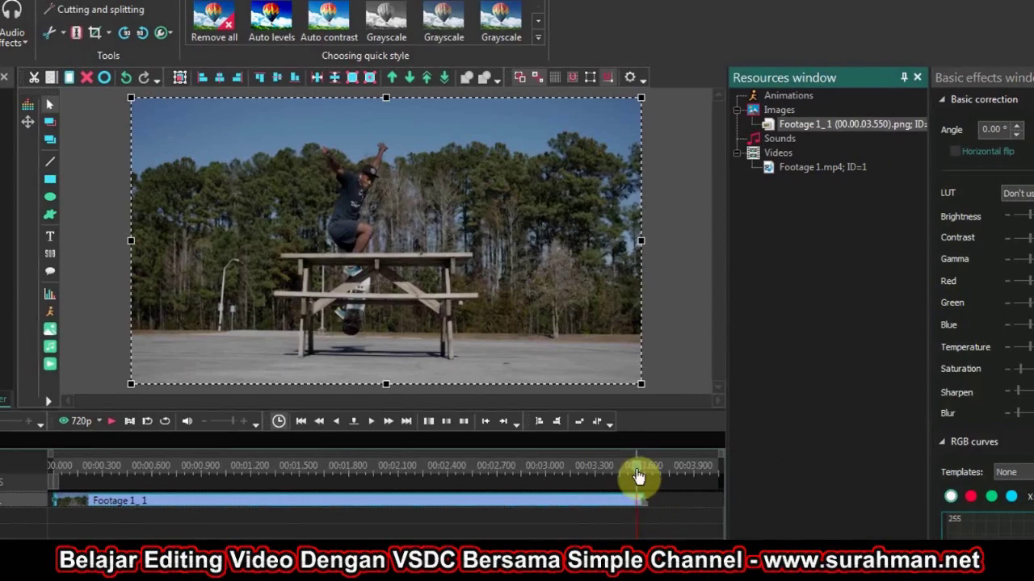
Insert two new empty layers into the scene's timeline
click(663, 504)
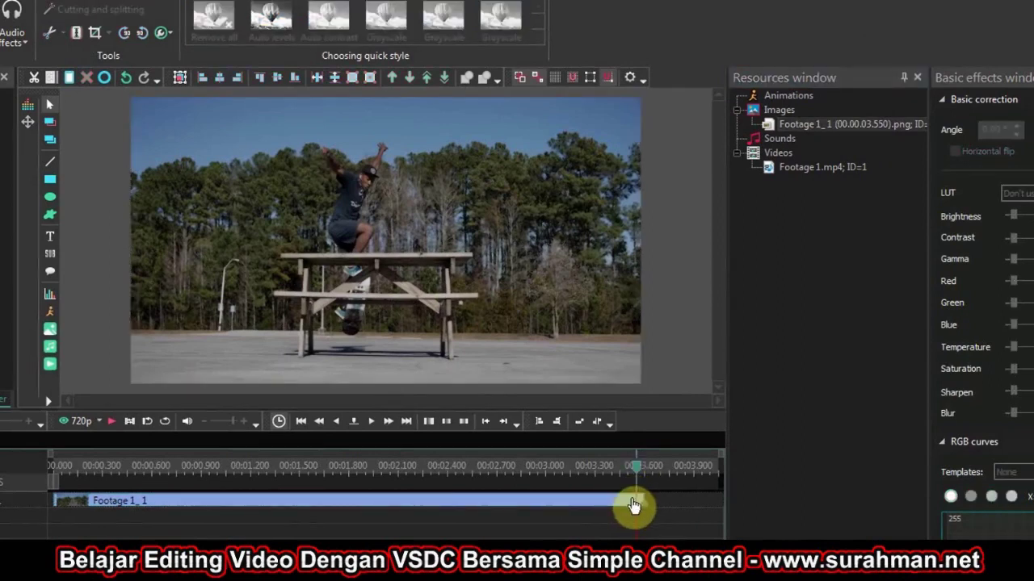
right_click(664, 506)
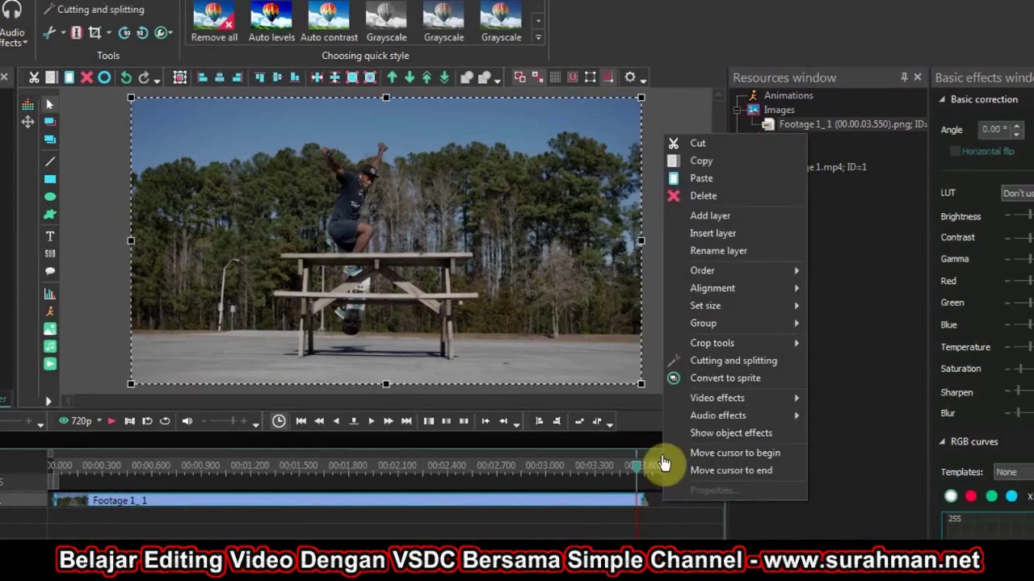
click(738, 234)
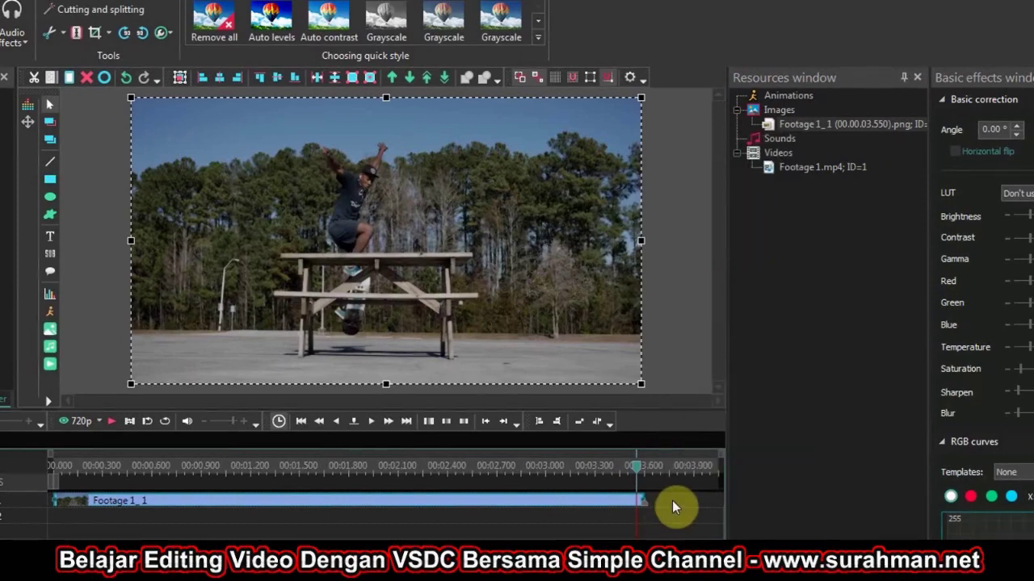
click(545, 501)
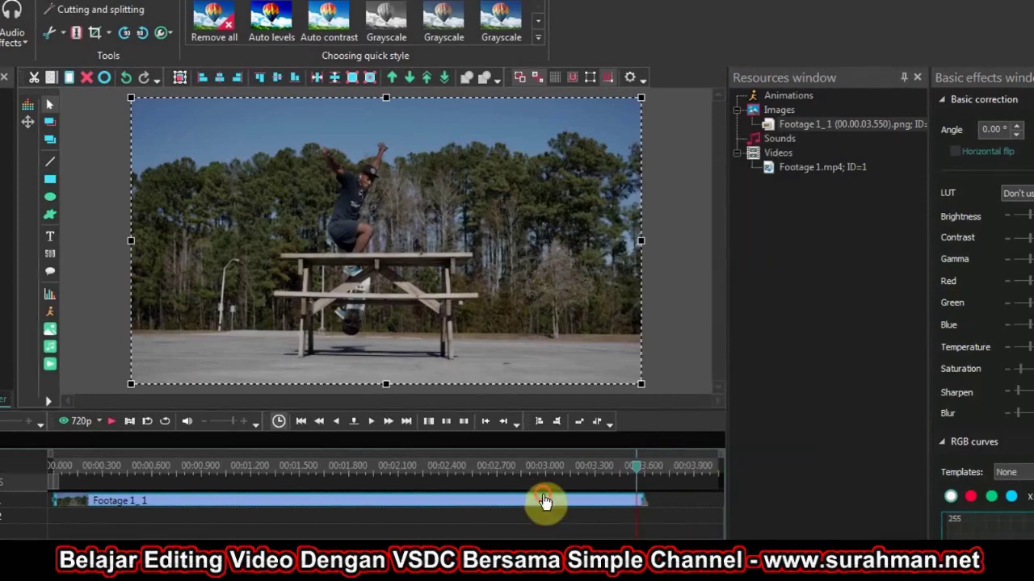
right_click(681, 505)
click(731, 232)
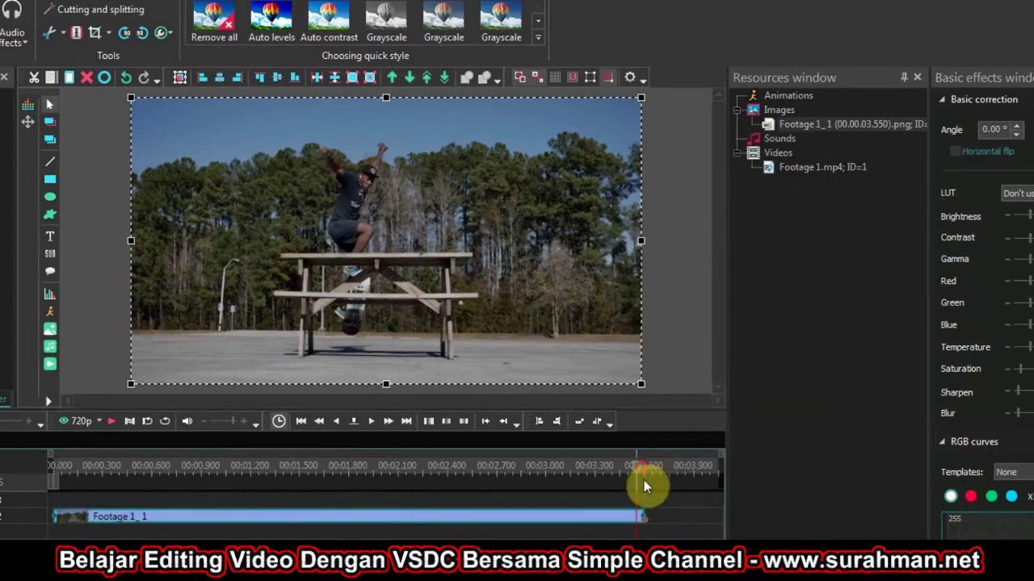
Add the snapshot image to the timeline and place it directly after the end of the Footage 1 clip
click(588, 518)
click(406, 422)
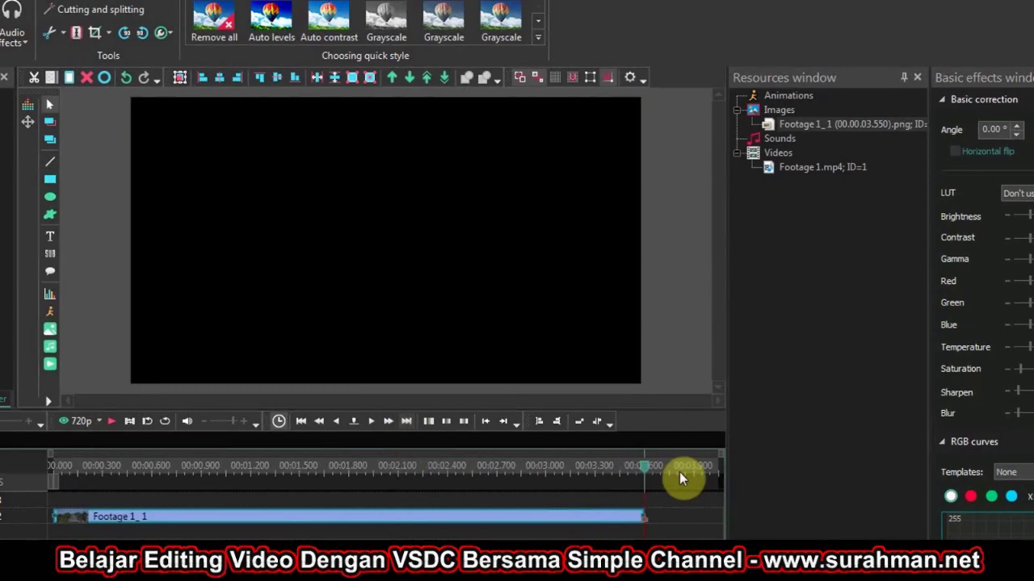
drag(852, 125, 685, 512)
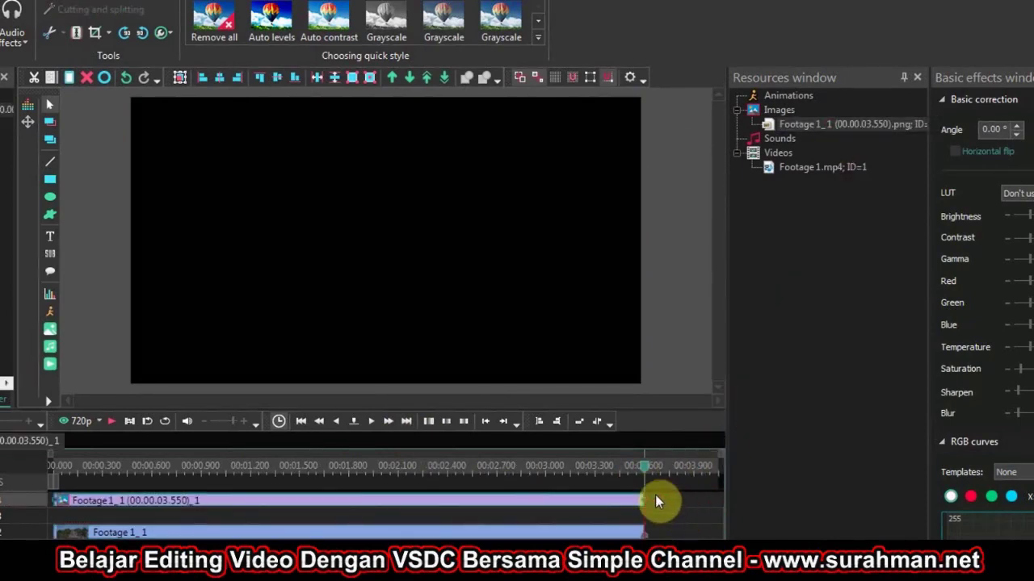
drag(81, 502, 671, 502)
scroll(670, 503, down, 2)
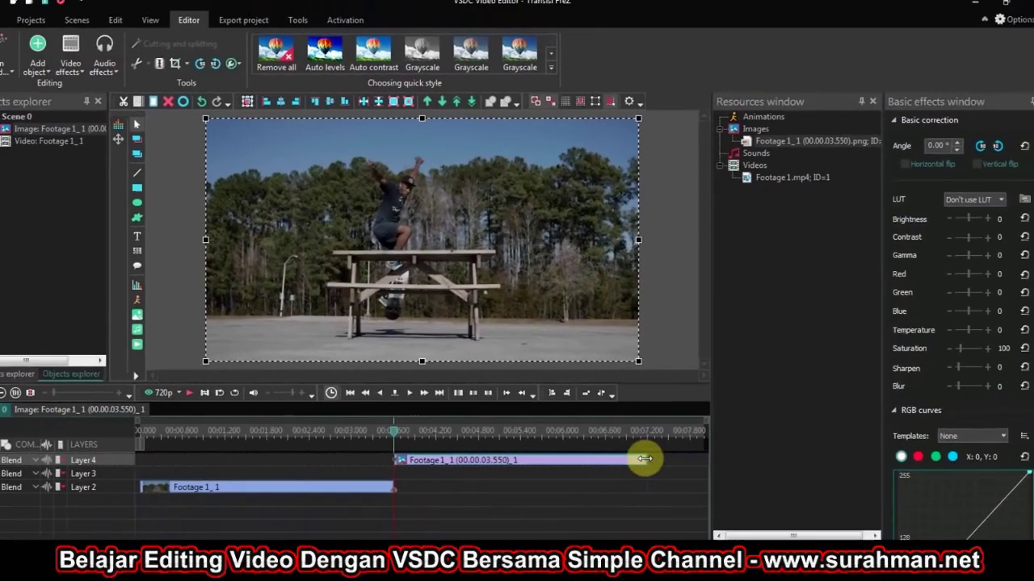
Shorten the snapshot image clip to about 1.85 seconds and preview the scene
drag(643, 458, 478, 459)
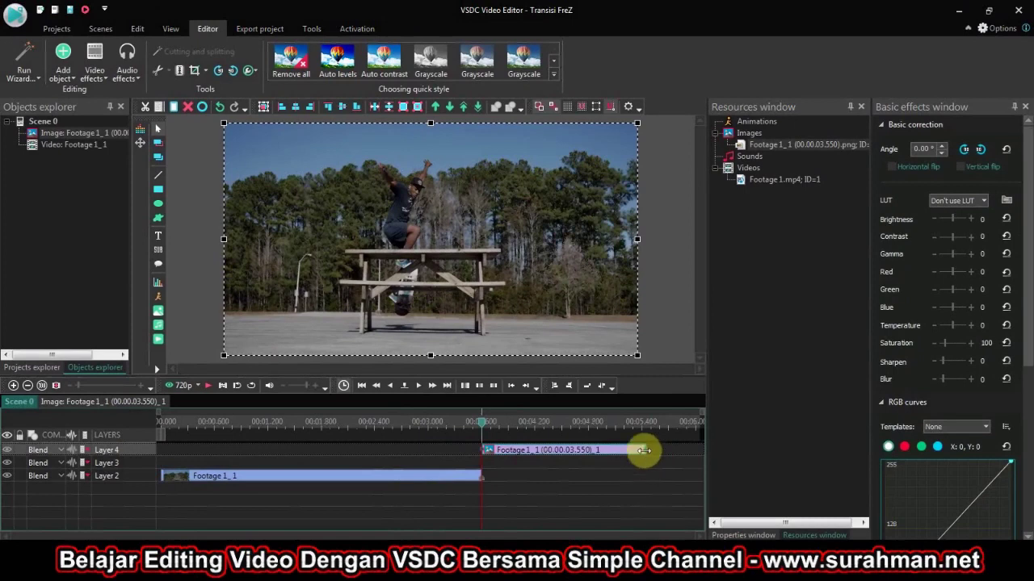
click(177, 386)
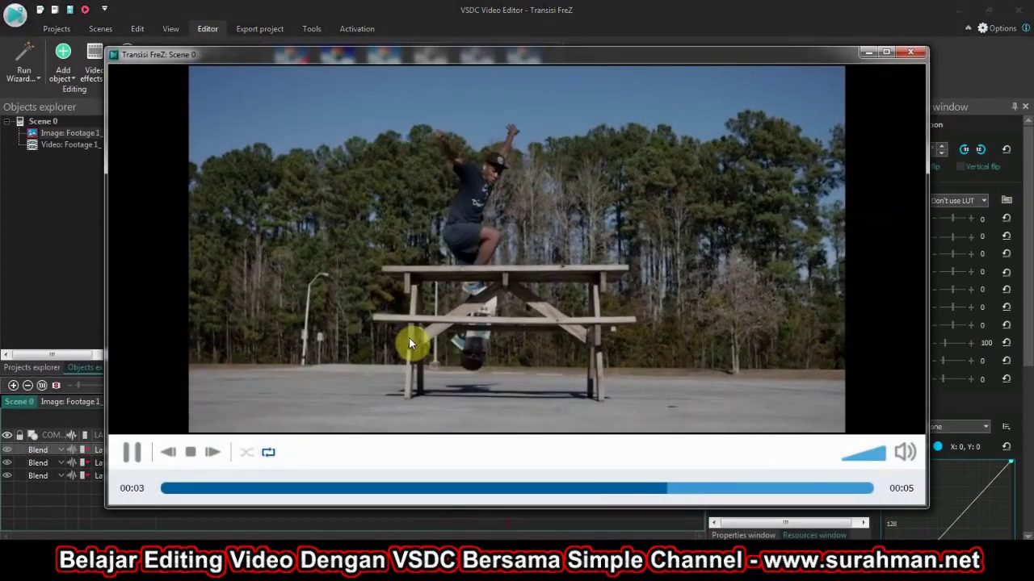
click(923, 55)
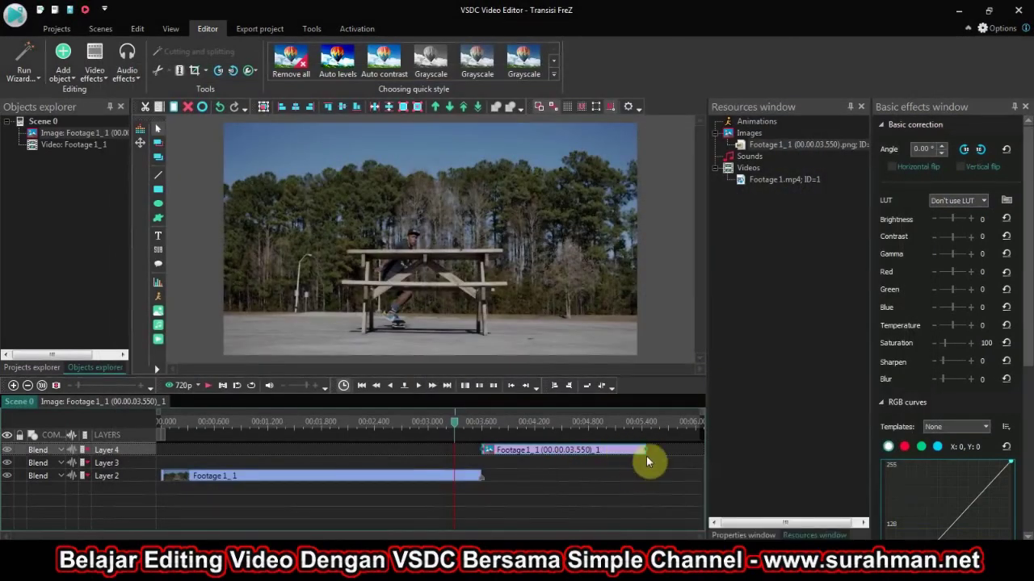
Add the Footage 2 video to the timeline, starting at the end of the snapshot image clip
click(448, 386)
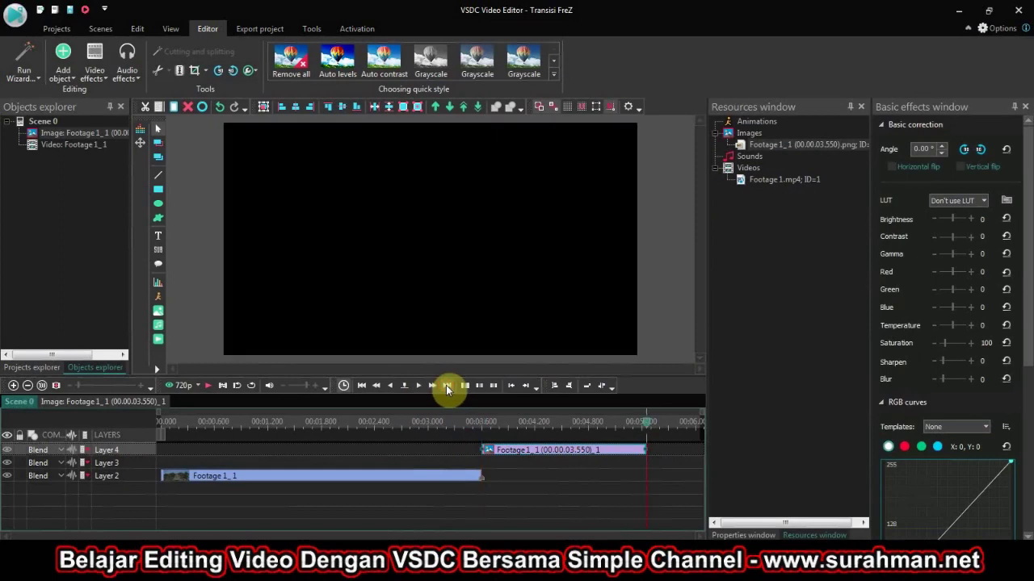
click(63, 57)
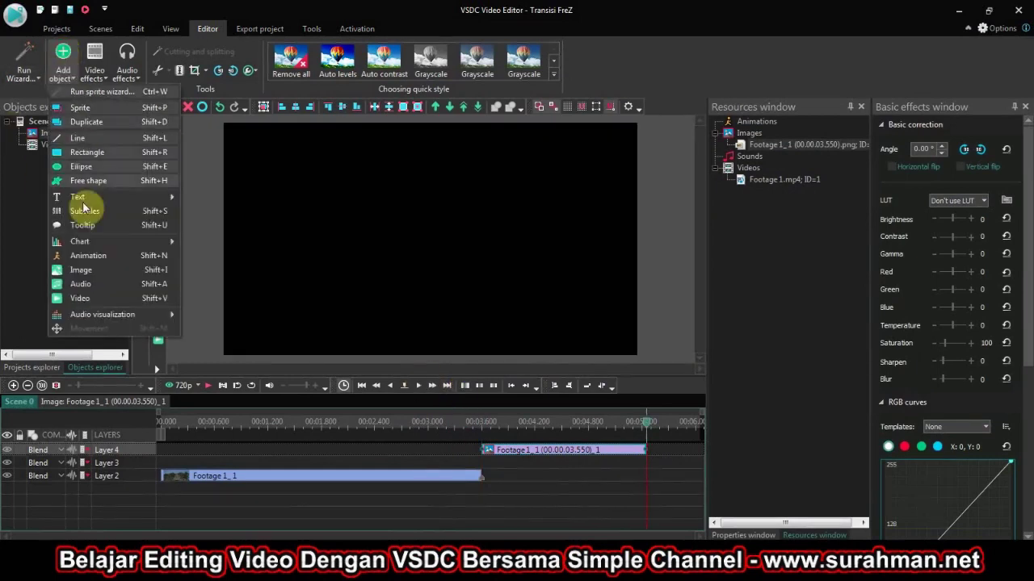
click(99, 297)
click(206, 109)
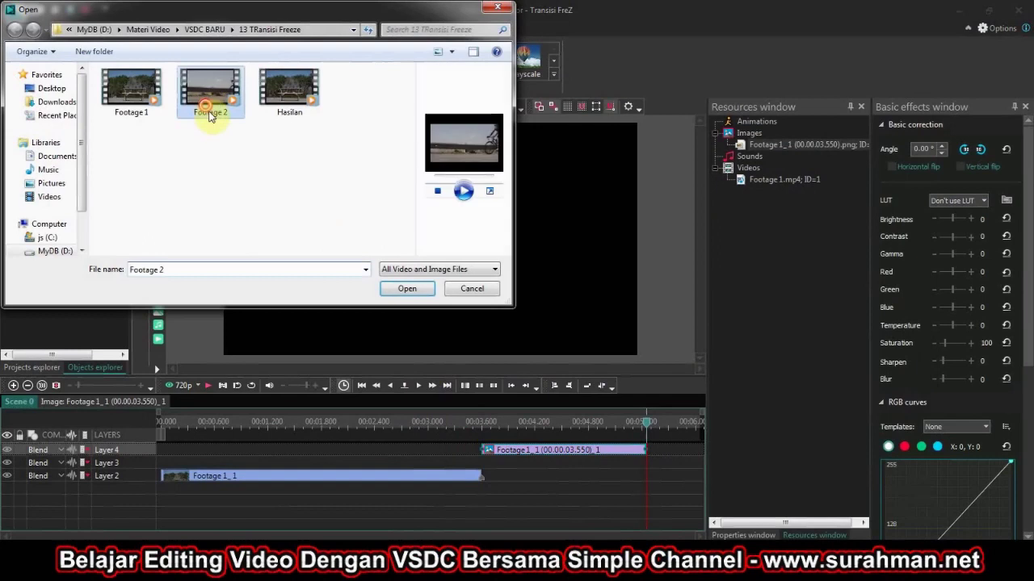
double_click(208, 113)
click(639, 352)
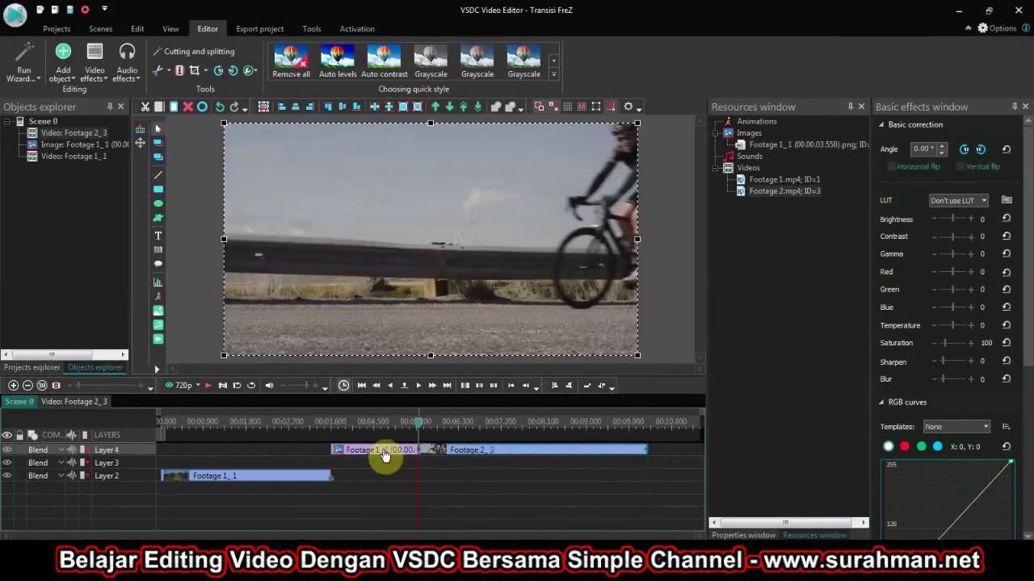
Move the snapshot image clip down to Layer 3 and bring the playhead over it
drag(386, 456, 386, 462)
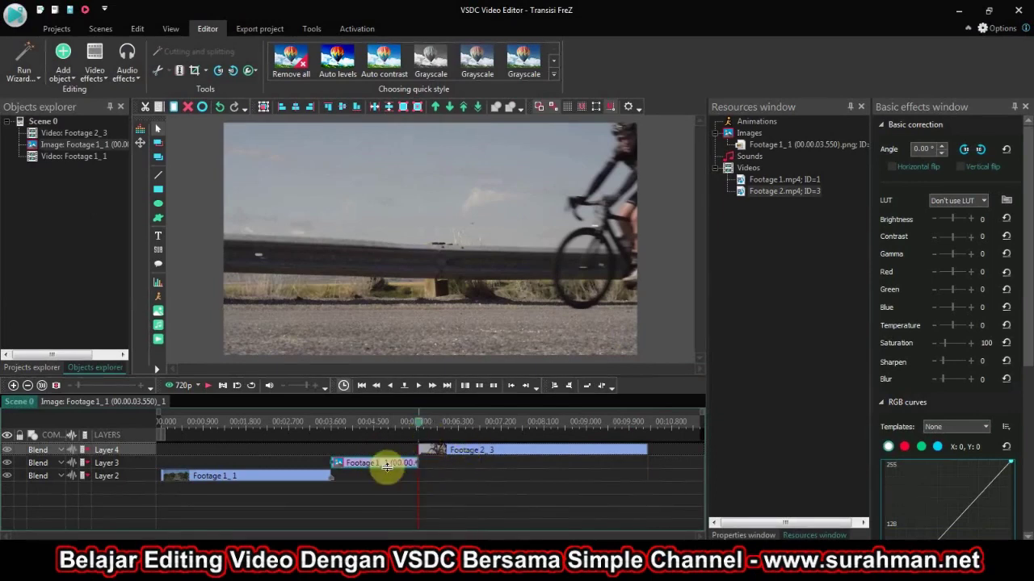
drag(427, 424, 389, 423)
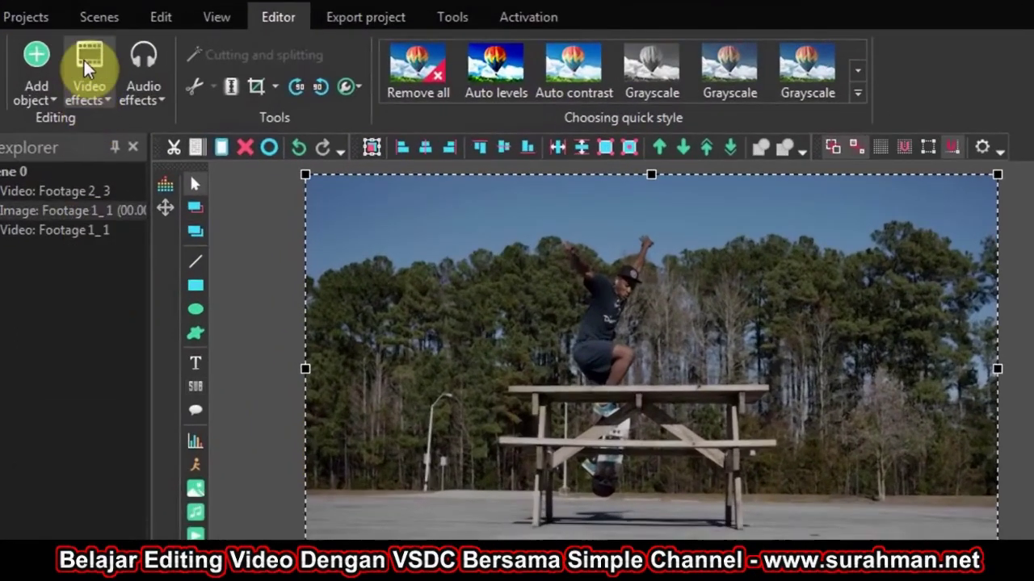
click(83, 59)
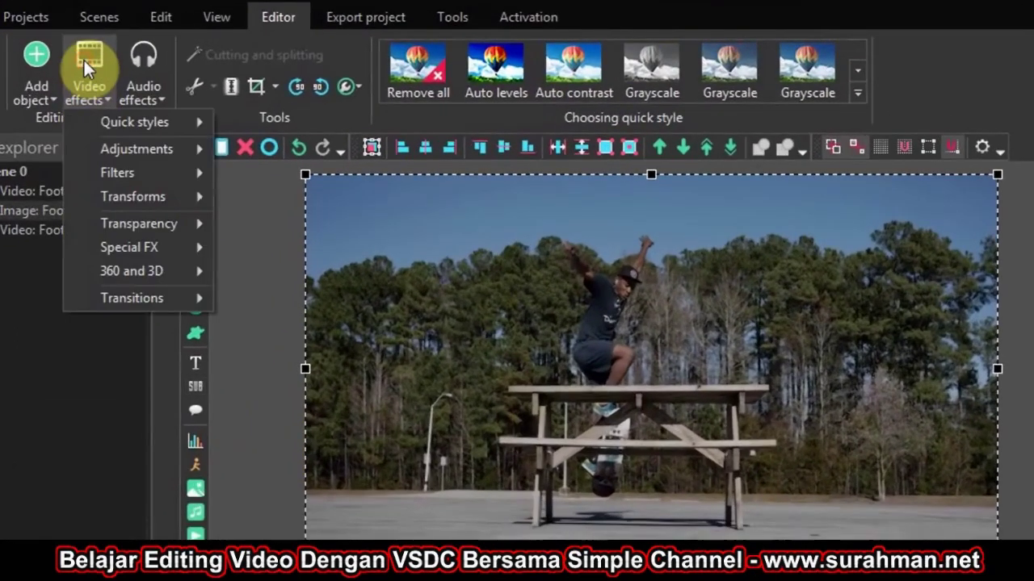
mouse_move(129, 299)
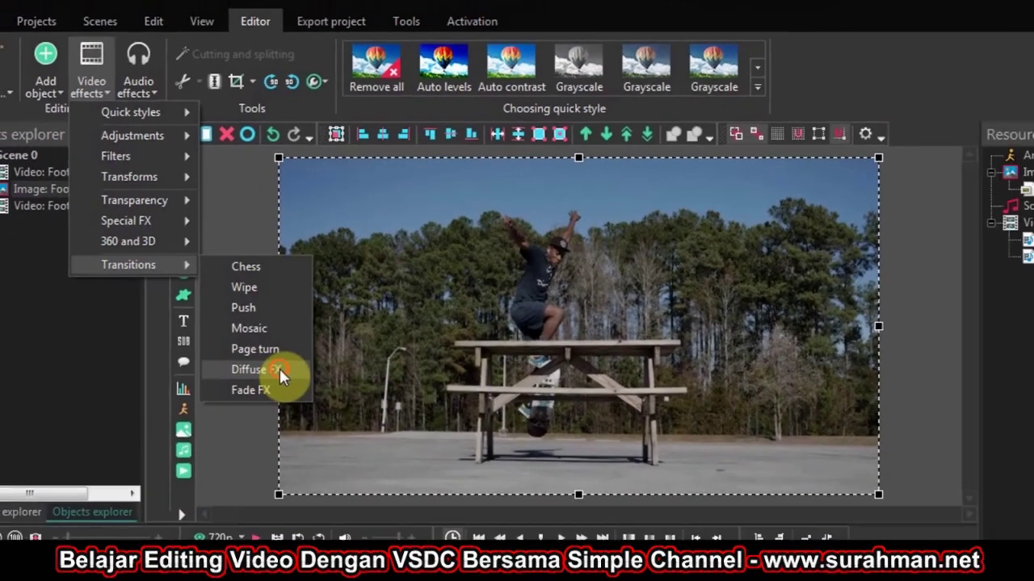
click(301, 419)
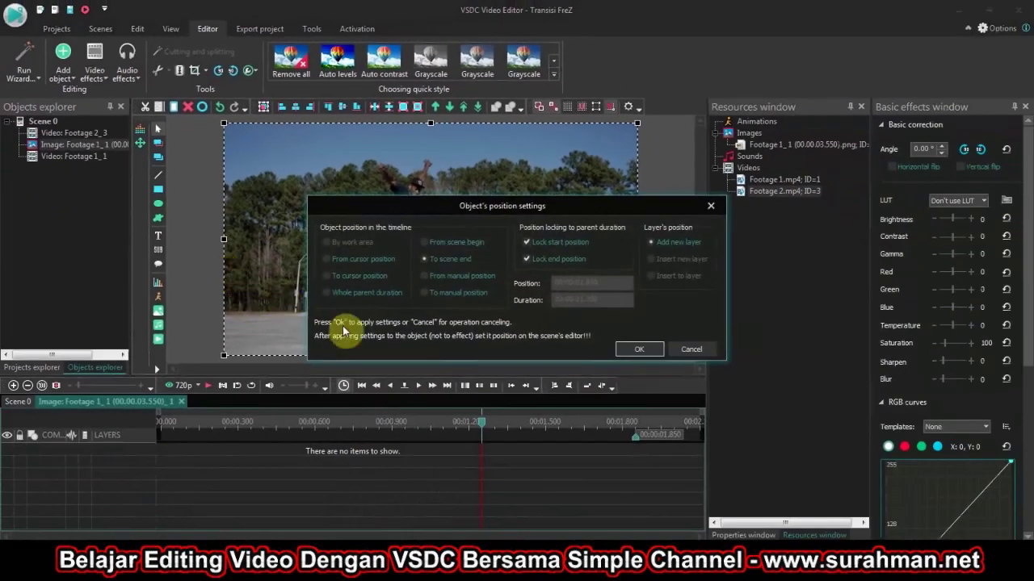
click(327, 293)
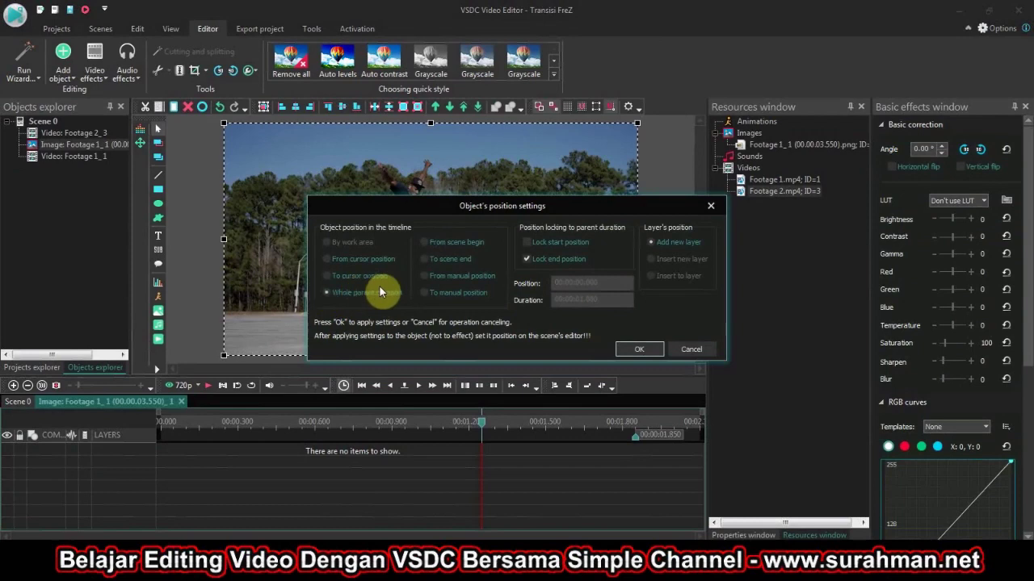
click(639, 349)
Apply a Diffuse FX transition to the snapshot image clip, positioned to the scene end, and return to the Scene 0 timeline
click(400, 463)
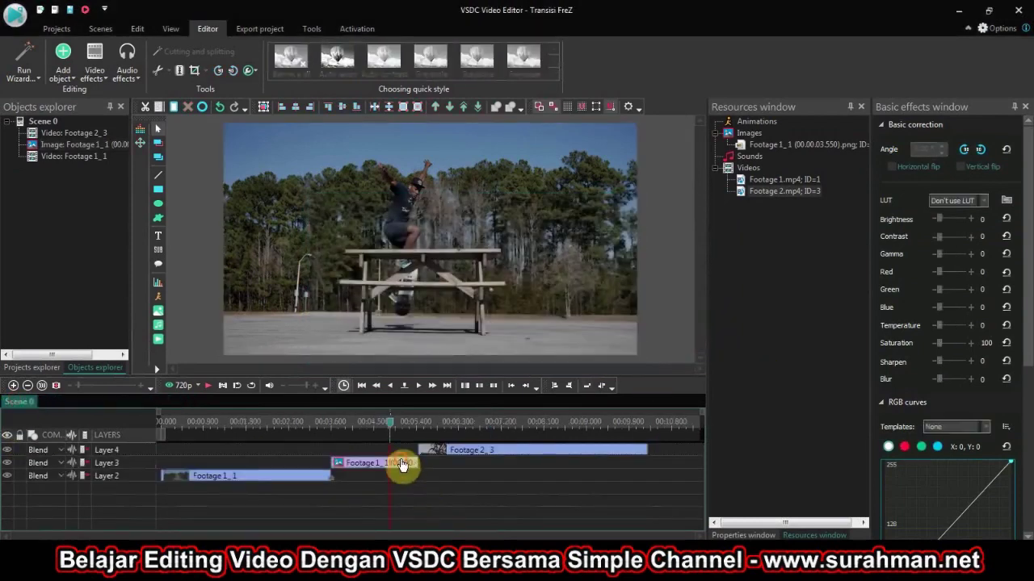
click(101, 74)
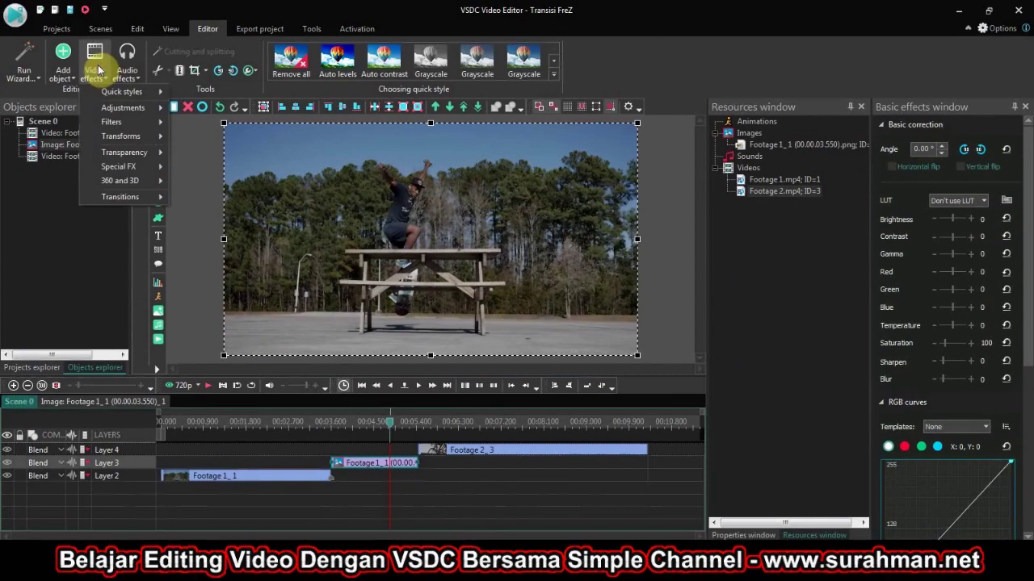
mouse_move(118, 198)
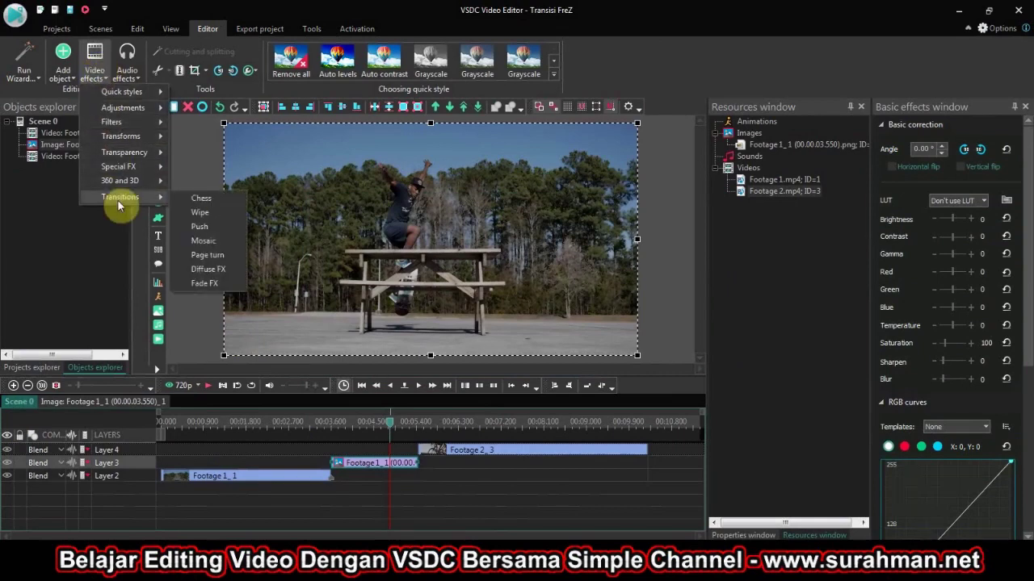
click(209, 269)
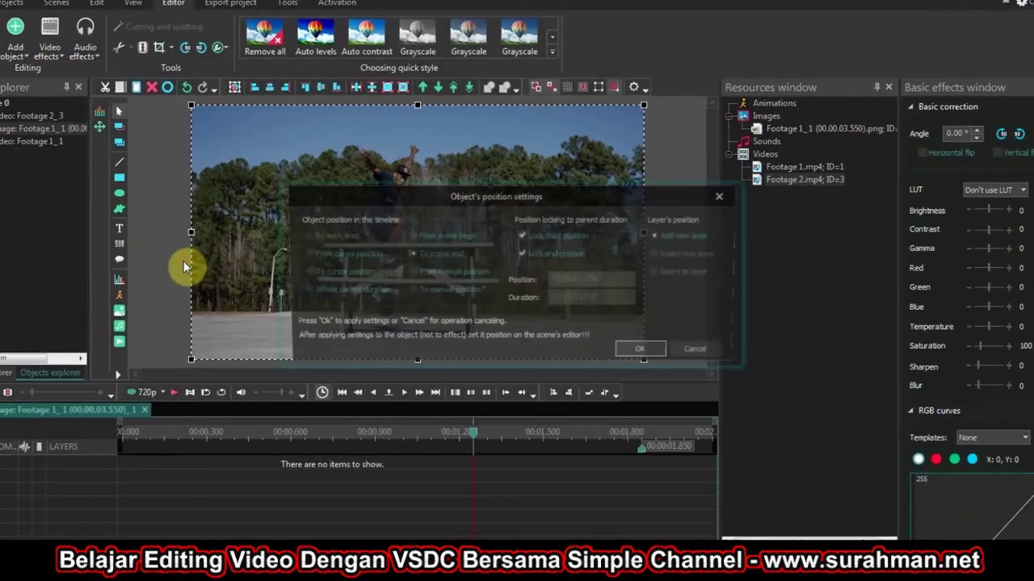
click(465, 260)
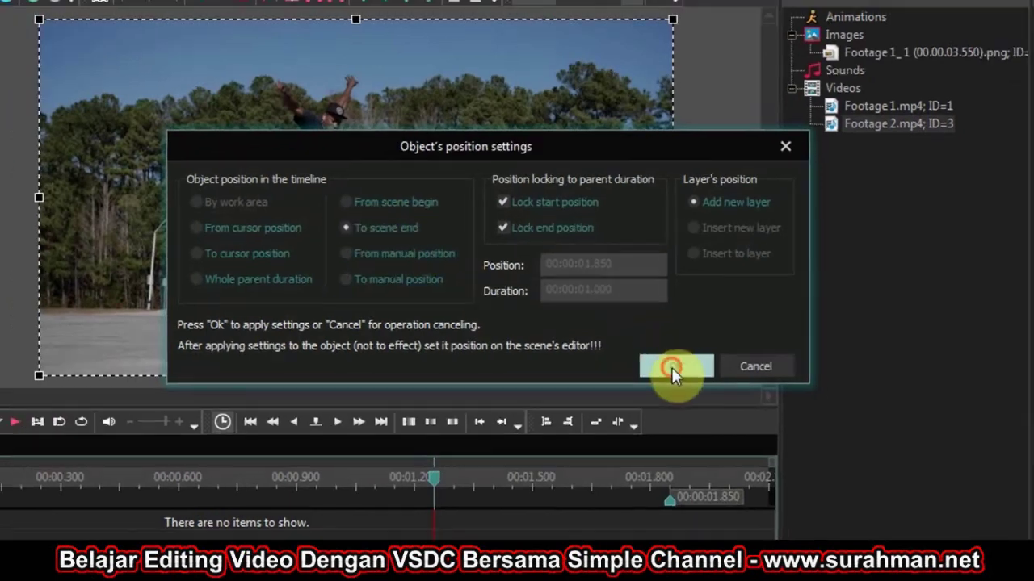
click(680, 367)
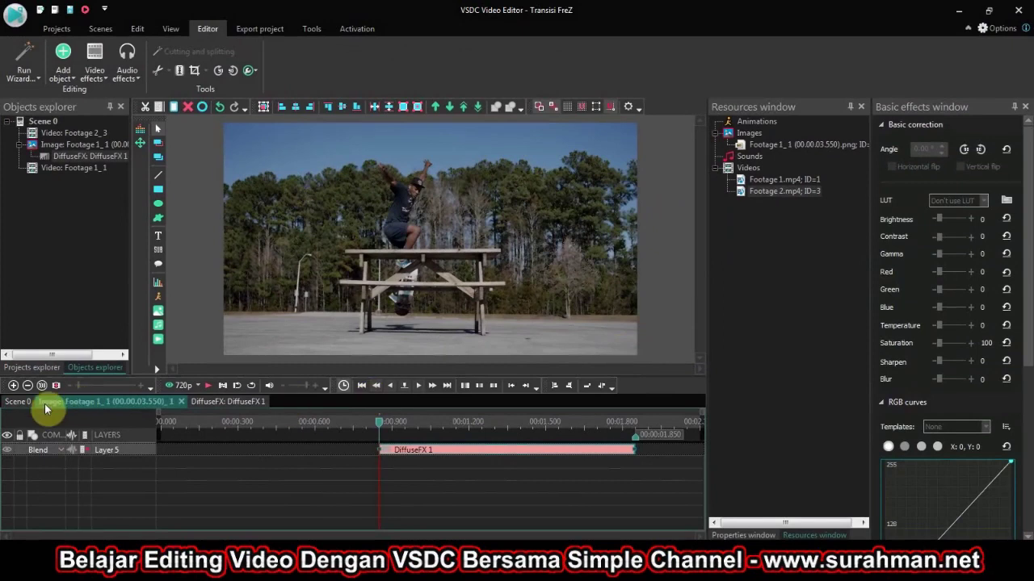
click(15, 402)
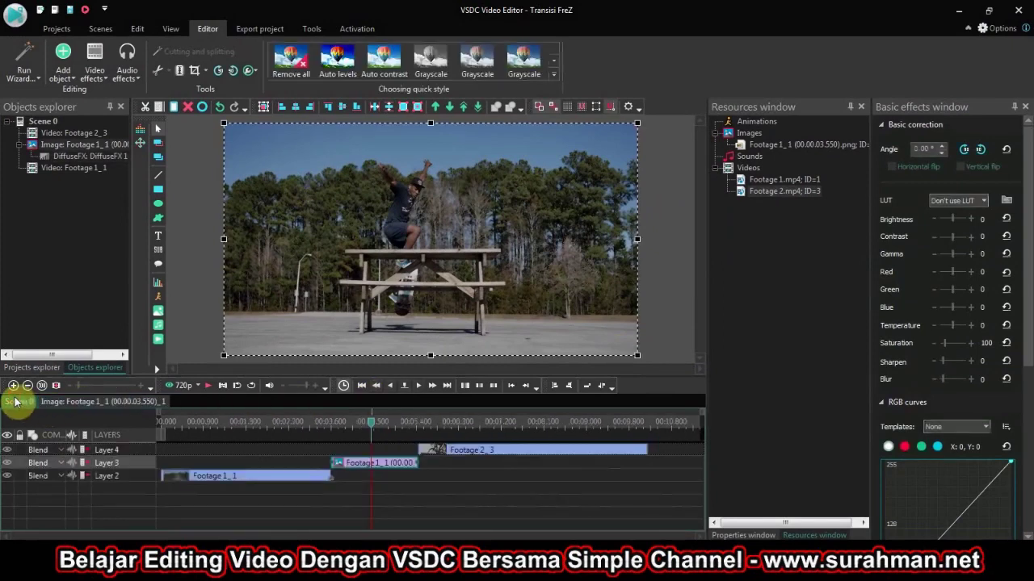
Add another empty layer above the existing layers in Scene 0
right_click(397, 478)
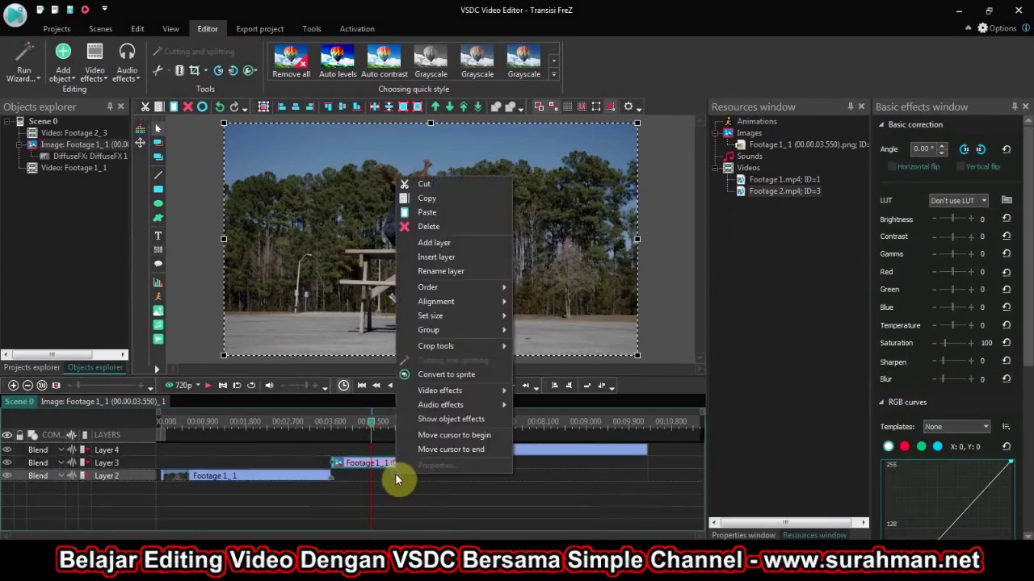
click(456, 245)
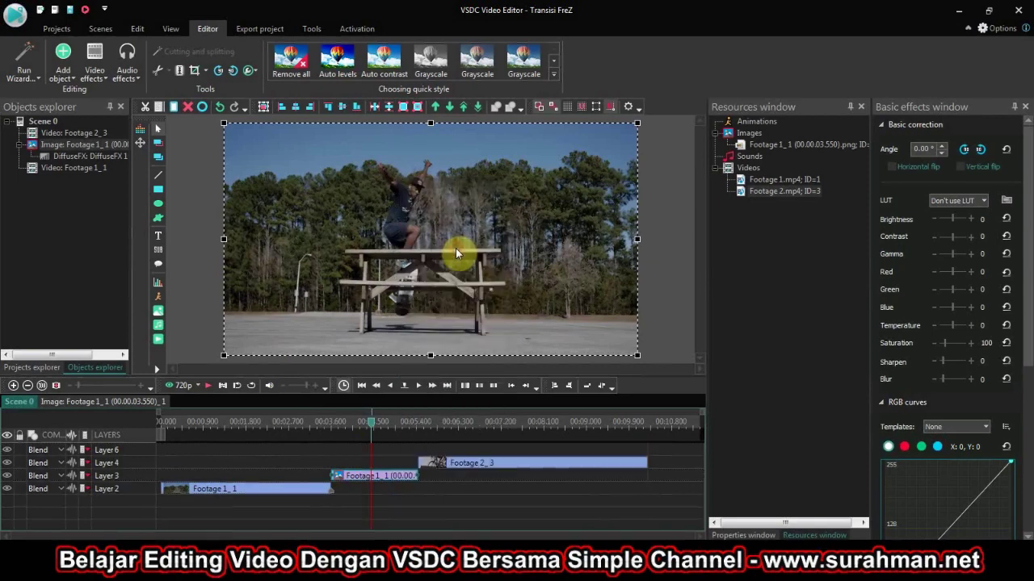
Inspect the Diffuse FX transition inside the snapshot image clip and return to the Scene 0 timeline
double_click(381, 478)
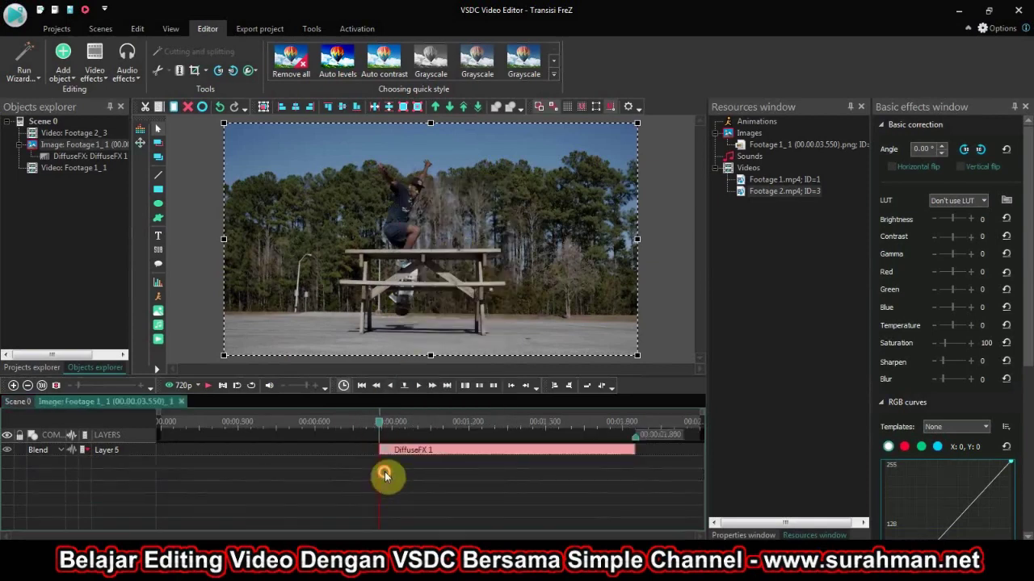
click(387, 452)
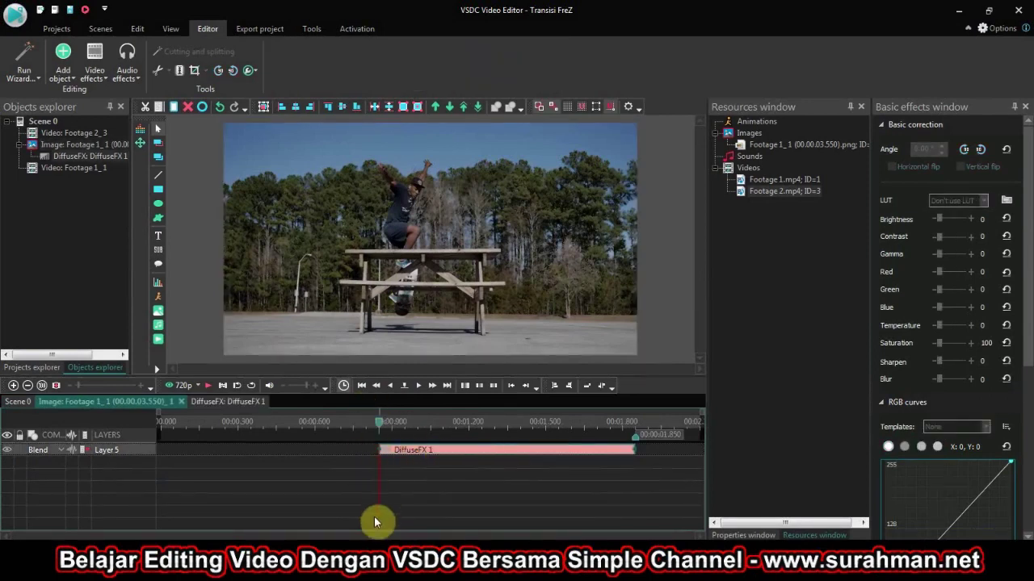
click(11, 403)
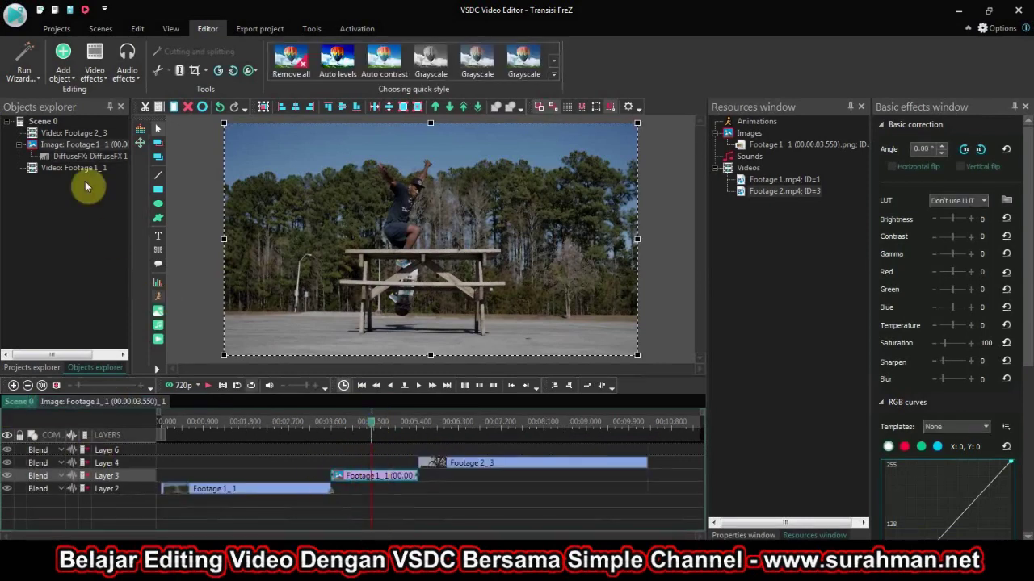
double_click(380, 475)
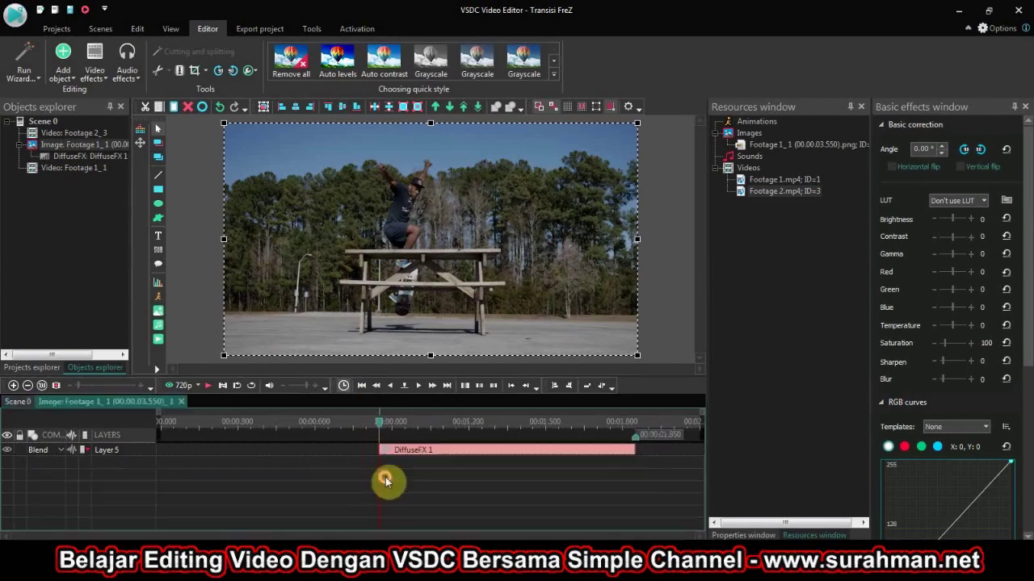
click(20, 402)
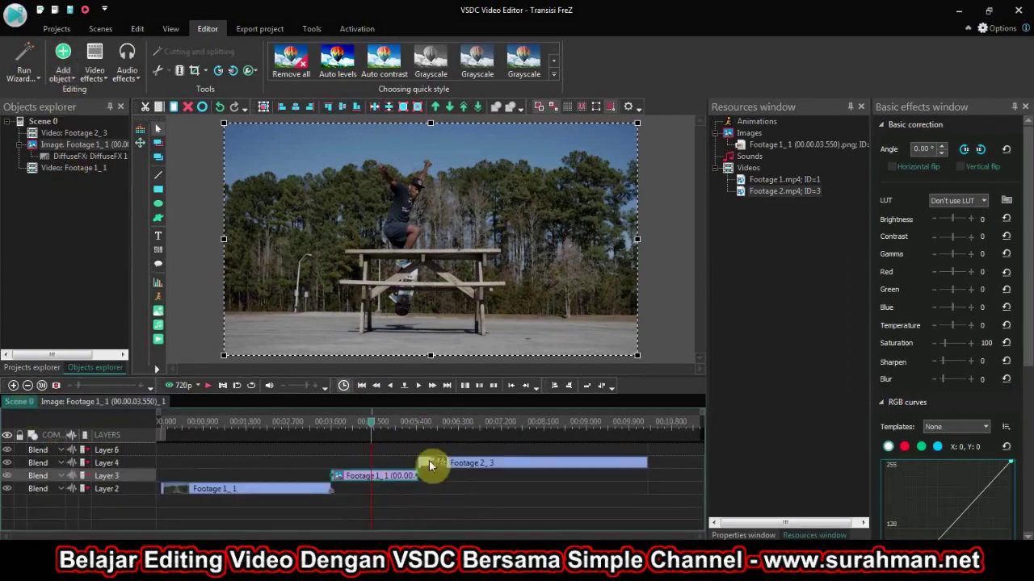
Add the sound1 audio file from the cursor position on a new layer, and move its clip down to Layer 6
click(62, 58)
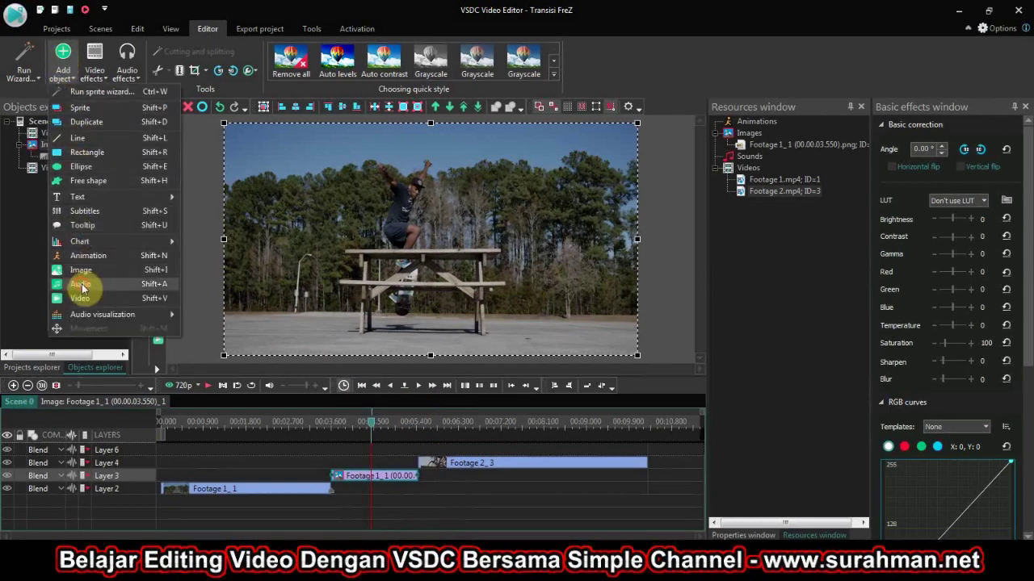
click(85, 283)
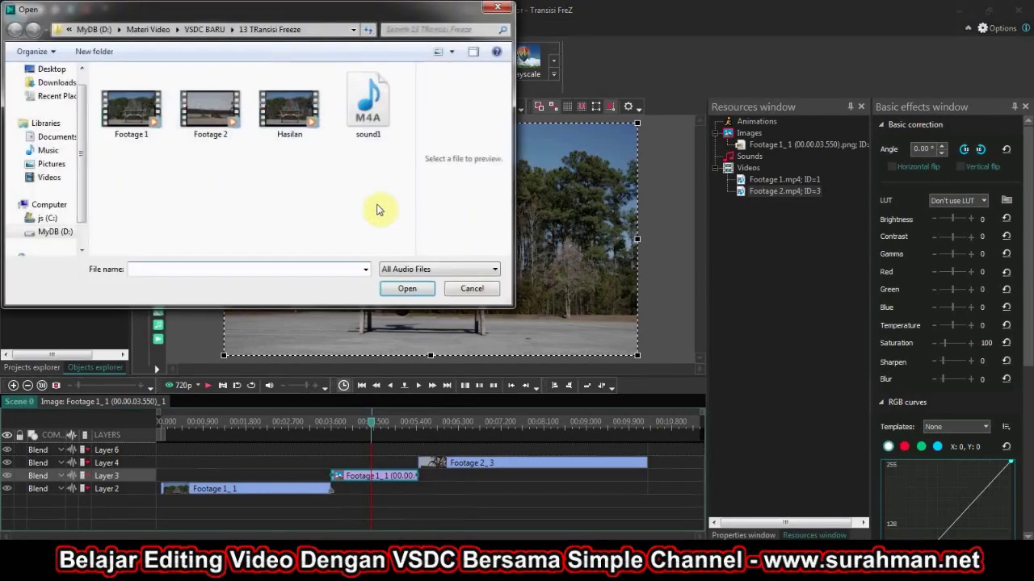
double_click(352, 118)
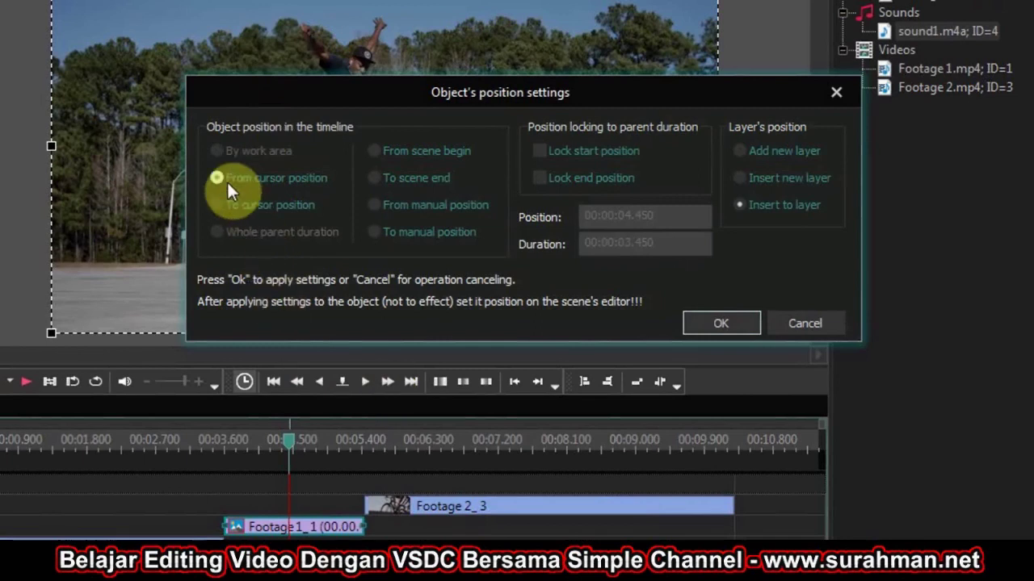
click(741, 148)
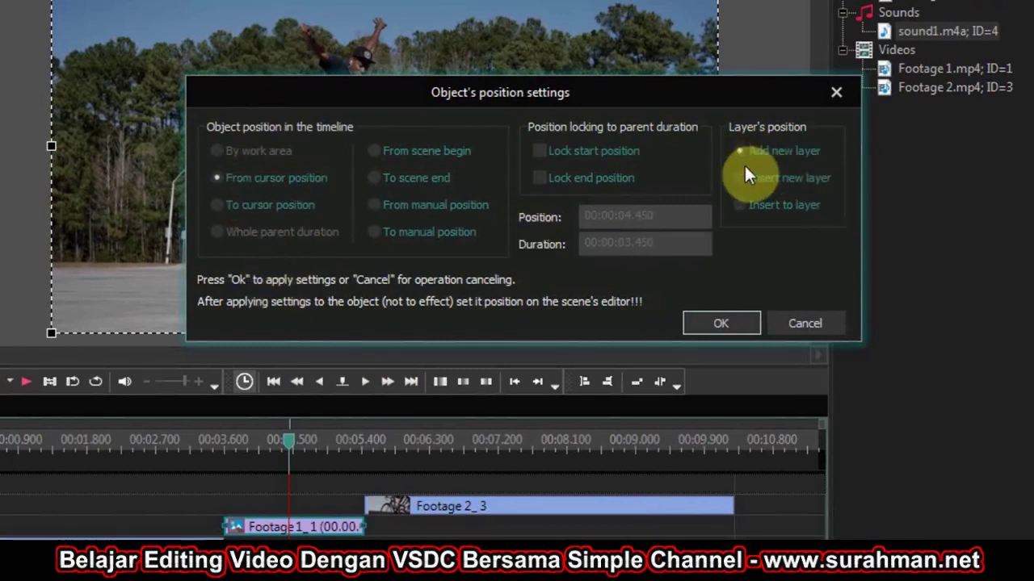
click(735, 322)
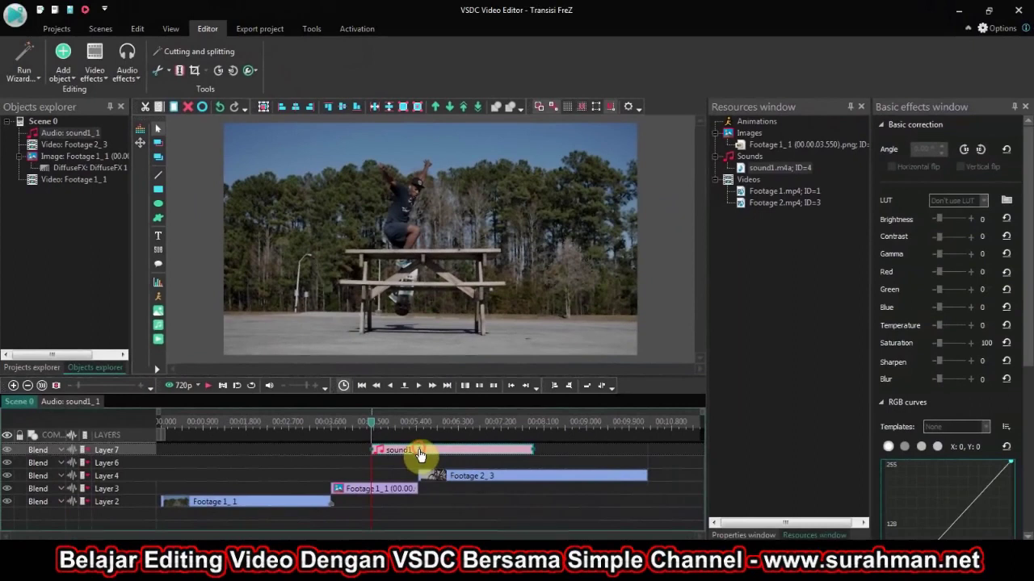
drag(420, 456, 422, 469)
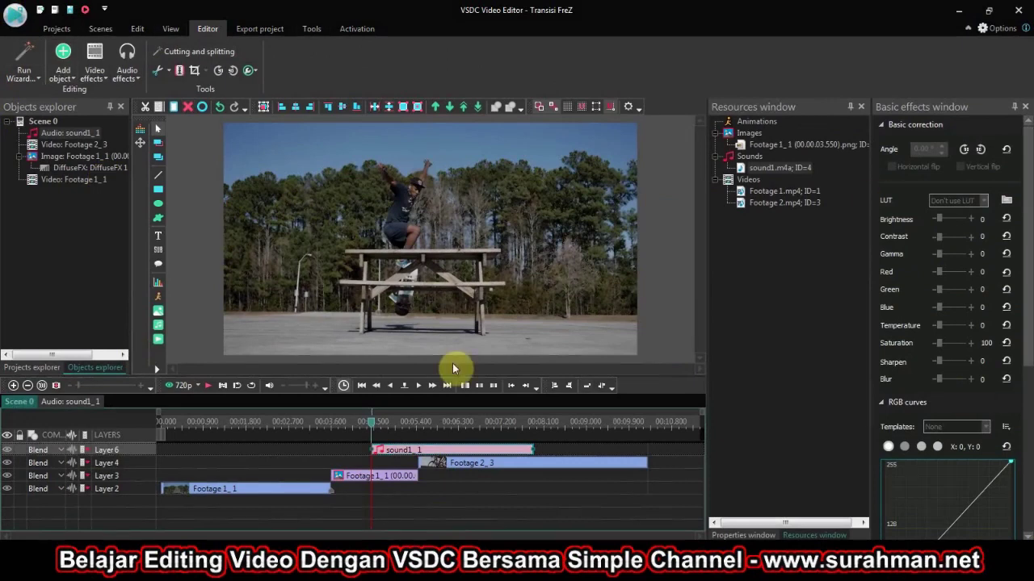
Apply a Fade In transparency effect to the Footage 2 clip from scene begin, and return the Scene 0 playhead to the start
click(493, 469)
click(442, 423)
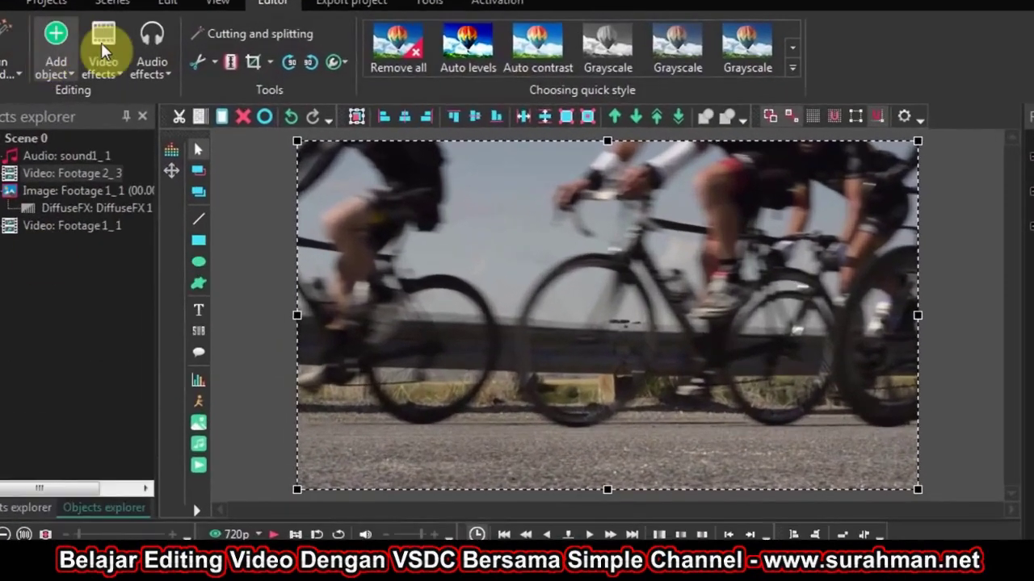
click(101, 42)
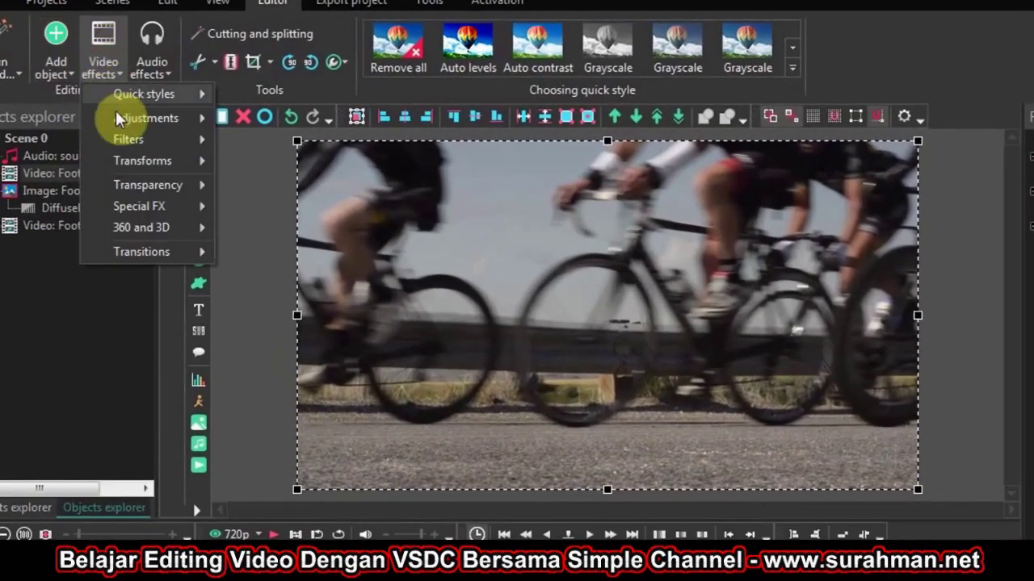
mouse_move(145, 190)
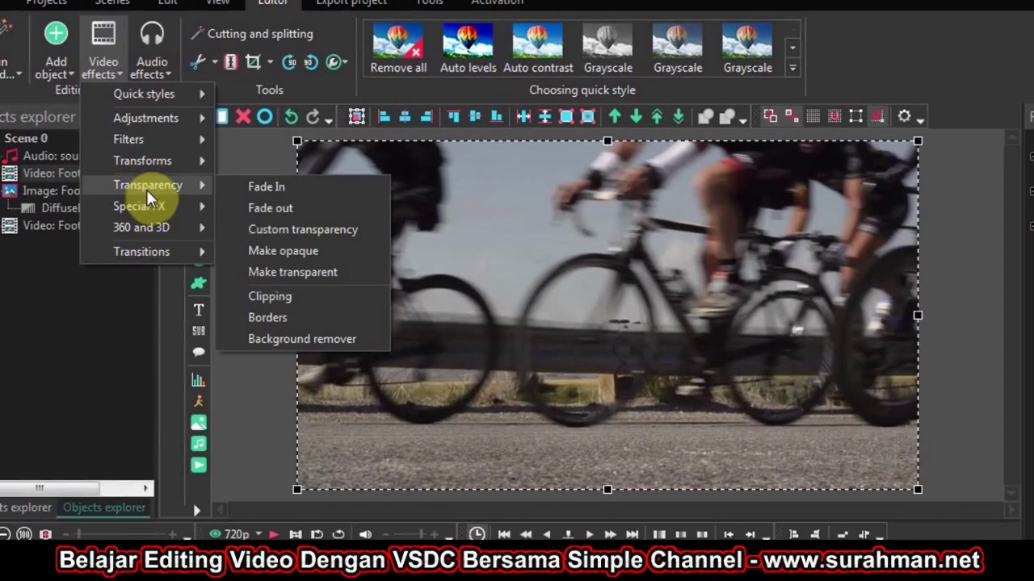
click(264, 189)
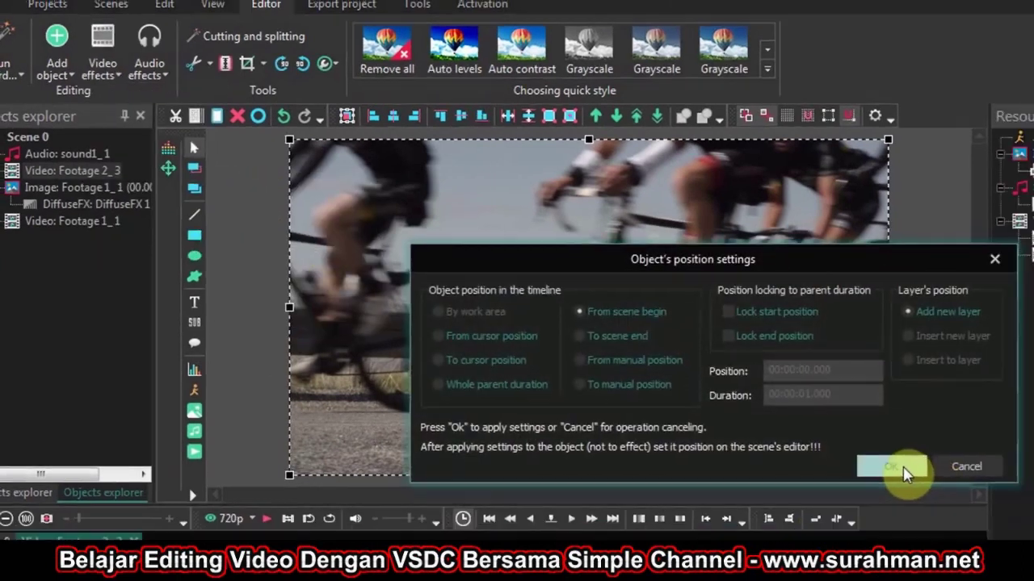
click(914, 476)
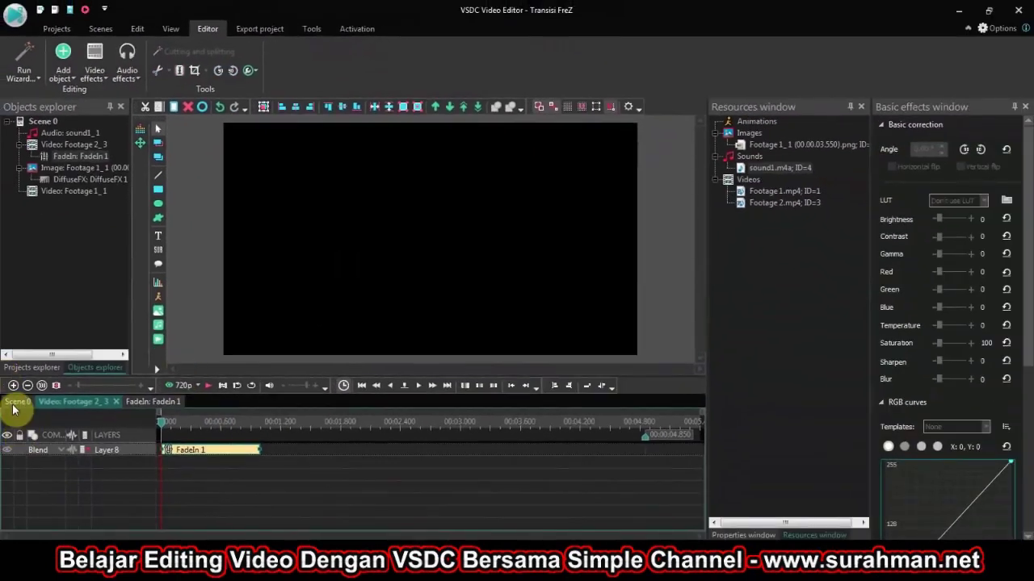
click(16, 402)
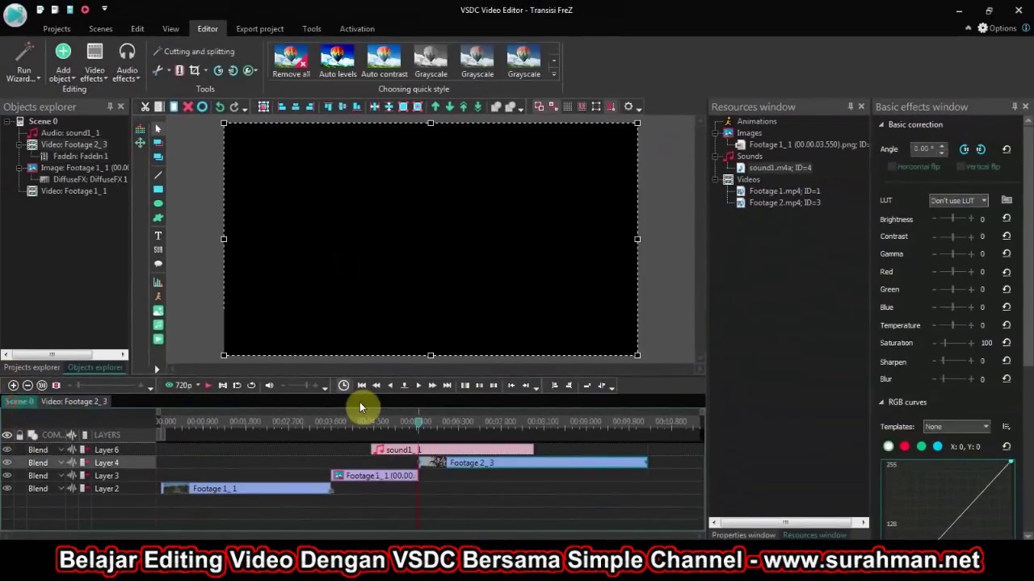
drag(418, 423, 41, 420)
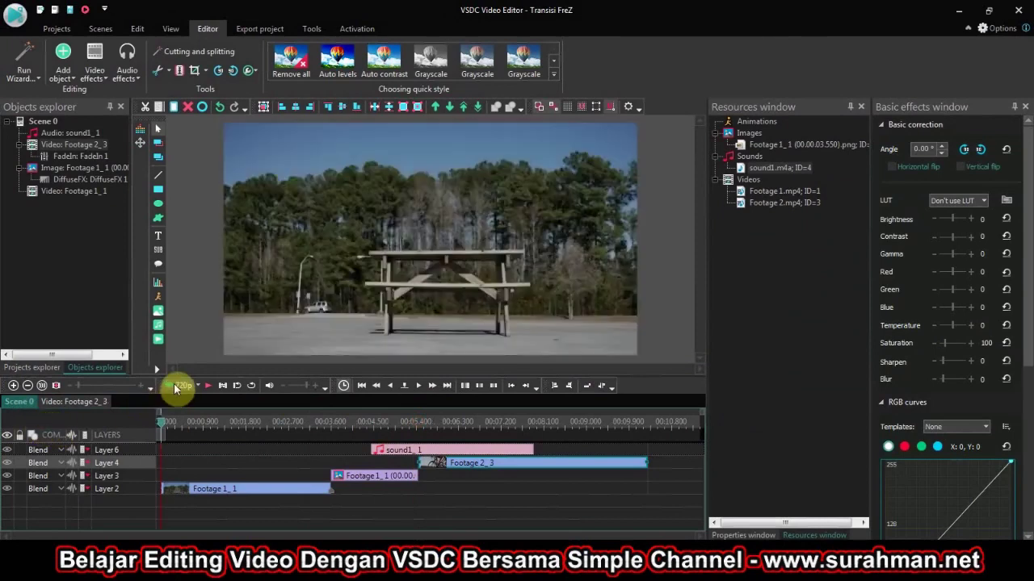